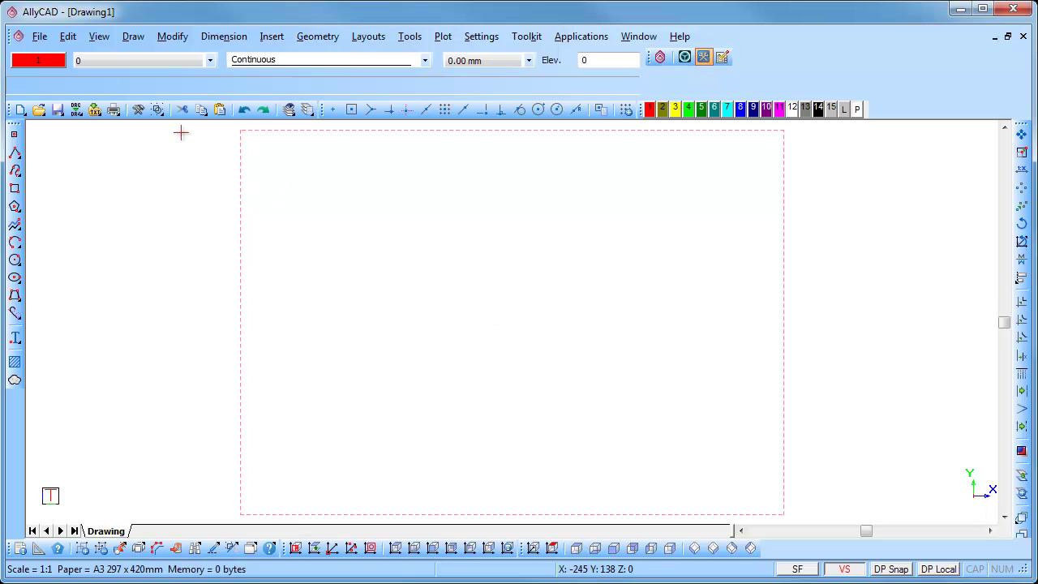
# - Dismiss the File menu and open Settings > Drawing Settings
pyautogui.click(40, 38)
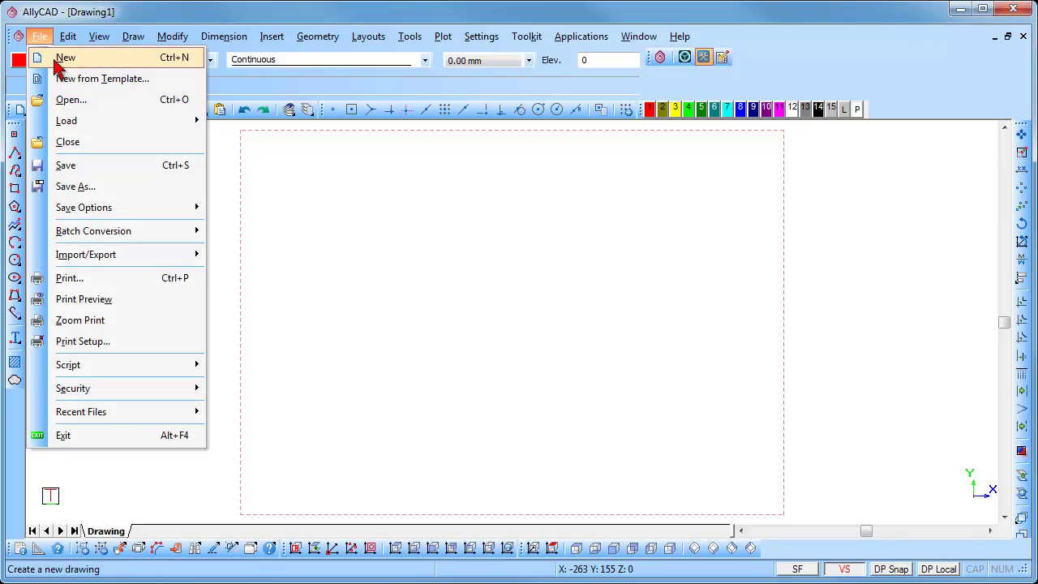
pyautogui.click(318, 242)
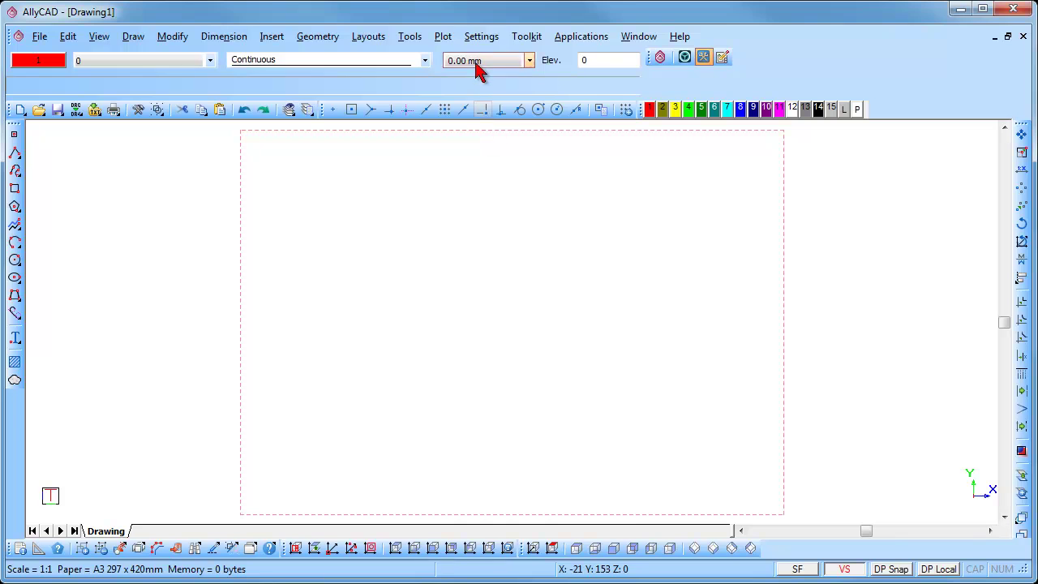
pyautogui.click(475, 37)
pyautogui.click(484, 61)
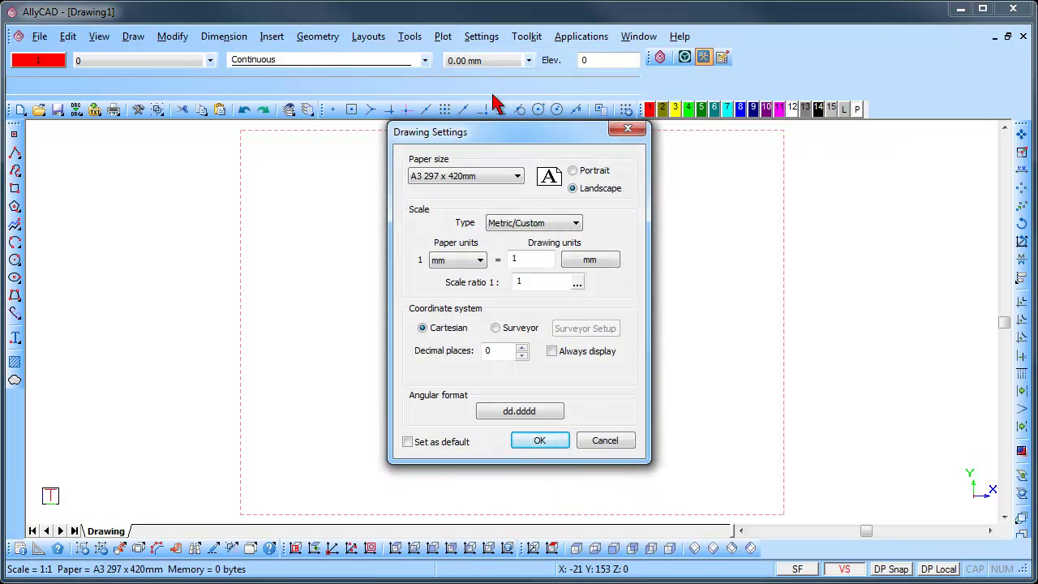
# - Keep the paper at A3 297 x 420mm in Landscape orientation
pyautogui.click(500, 189)
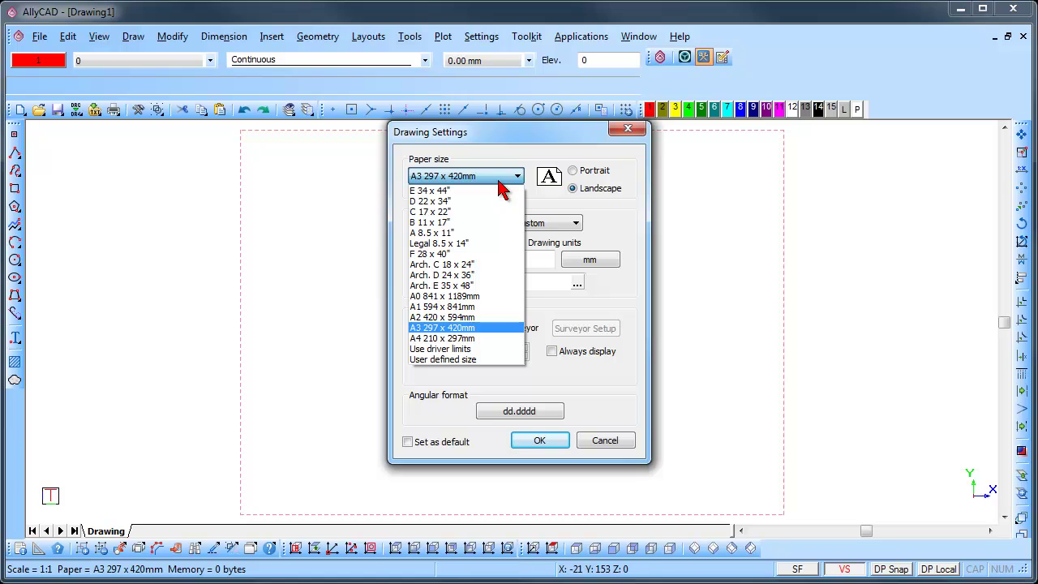
pyautogui.click(548, 198)
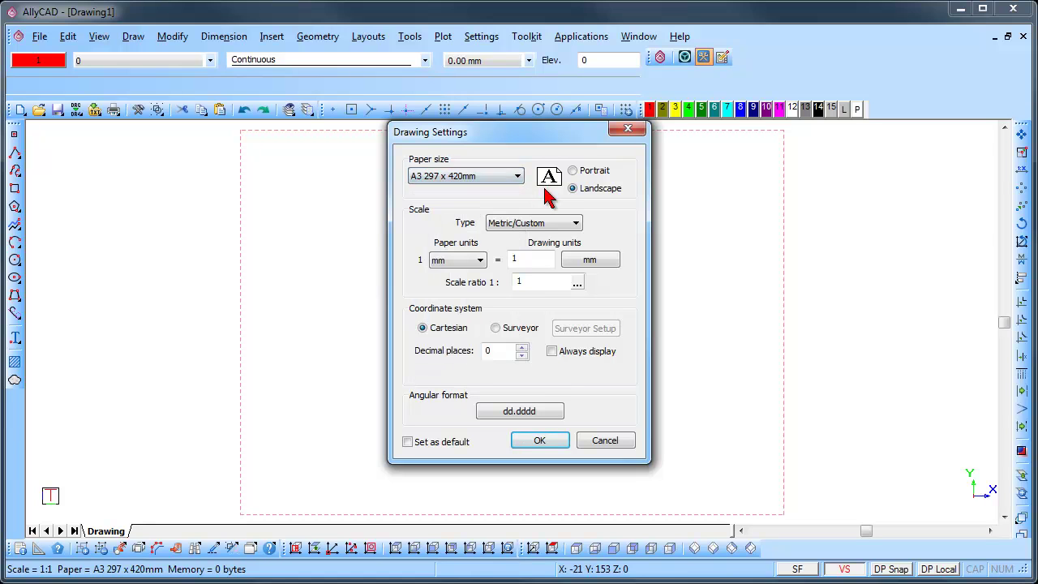
pyautogui.click(586, 175)
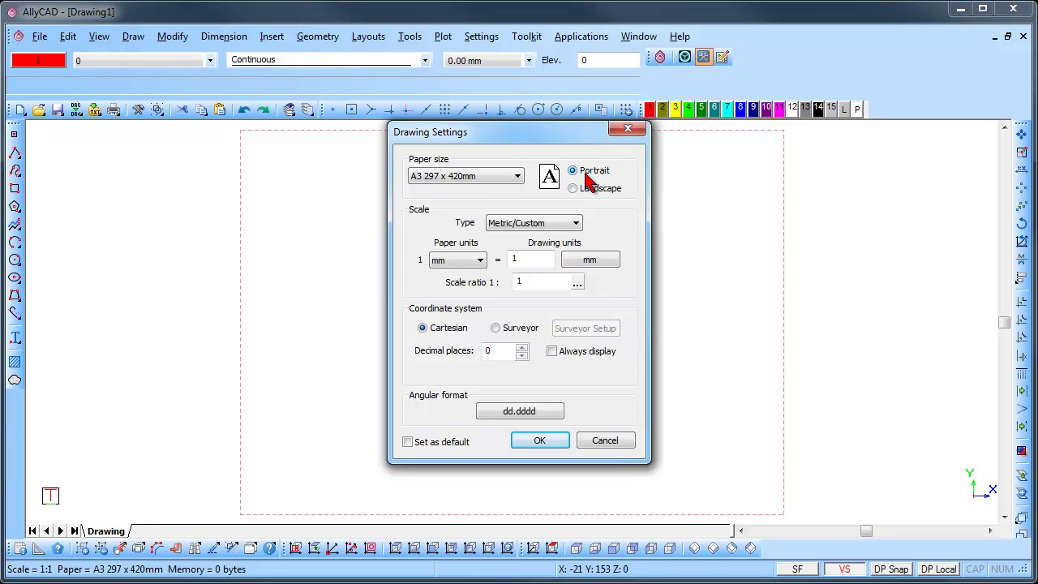
pyautogui.click(578, 191)
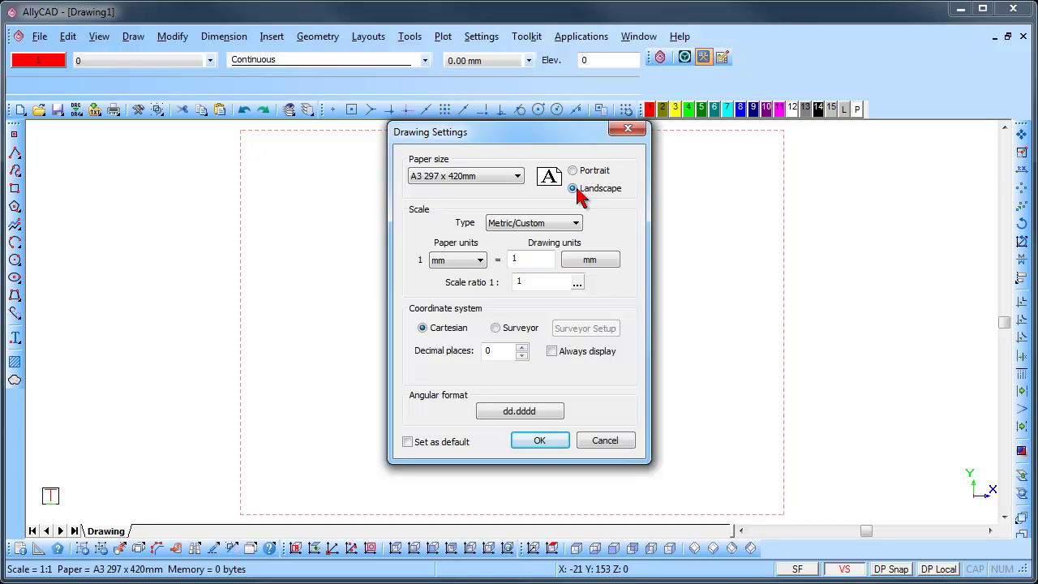
pyautogui.press('Tab')
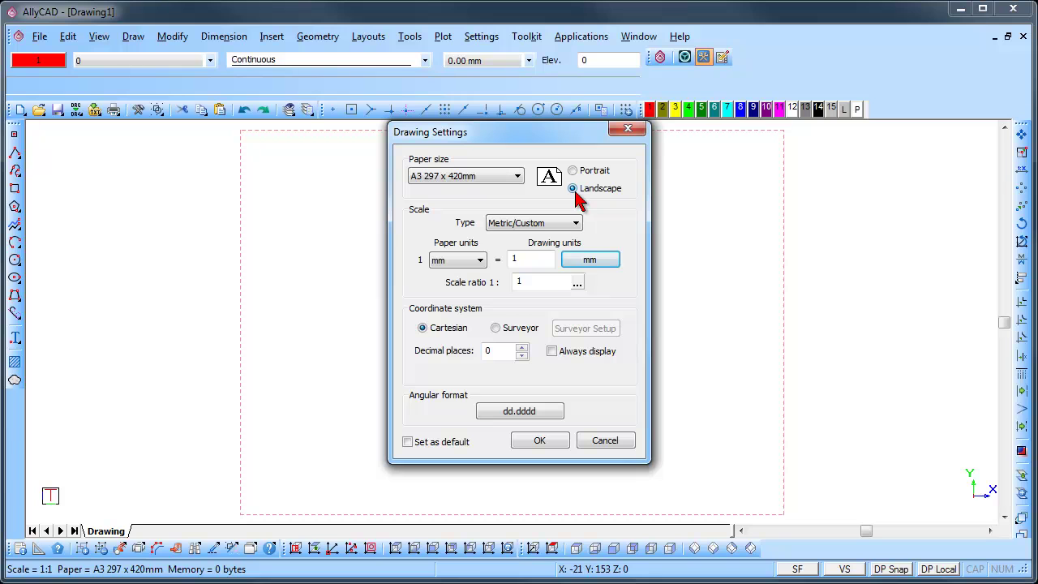
pyautogui.click(573, 223)
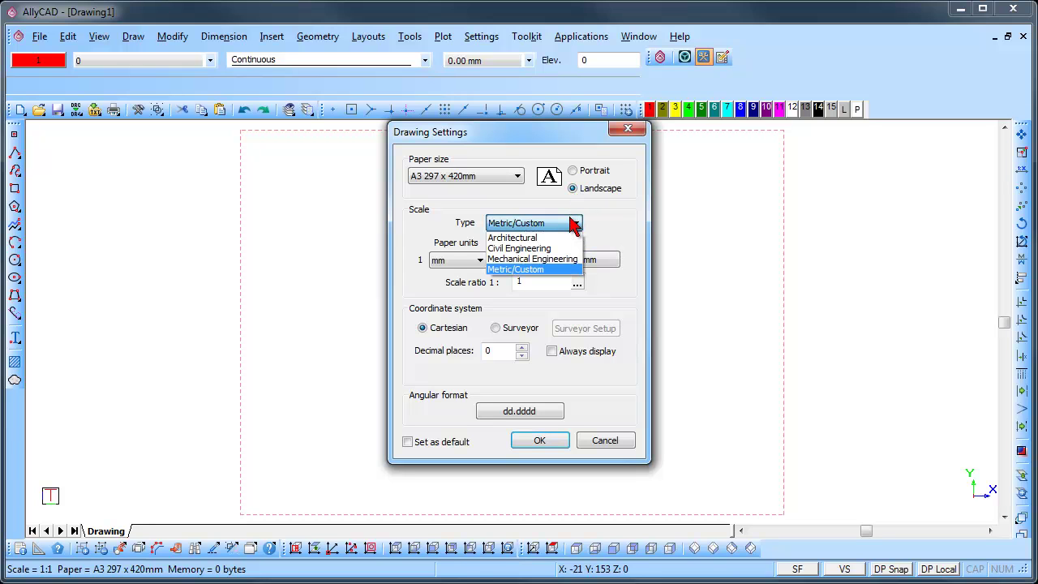
pyautogui.click(573, 223)
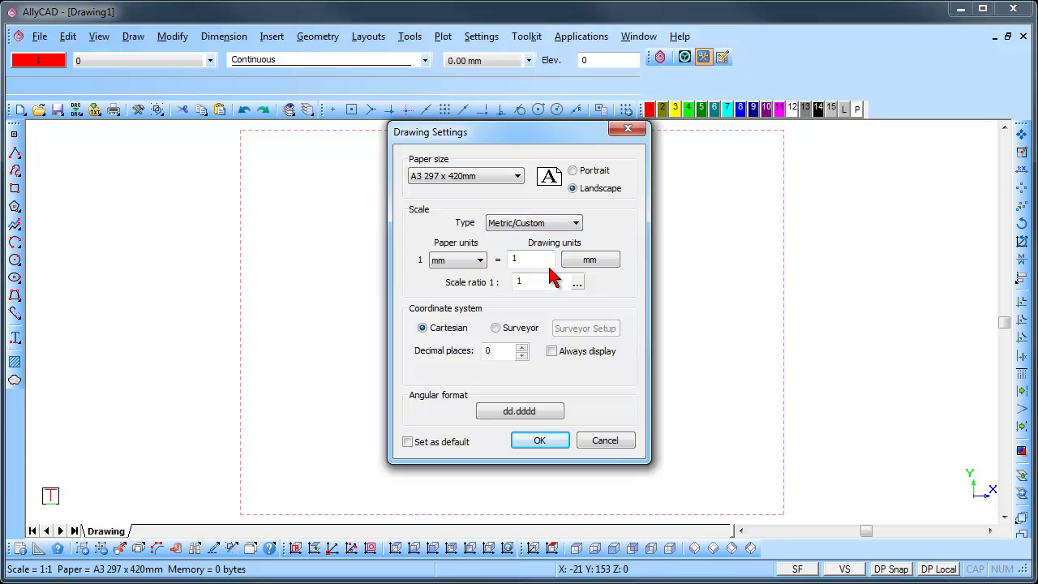
pyautogui.click(608, 260)
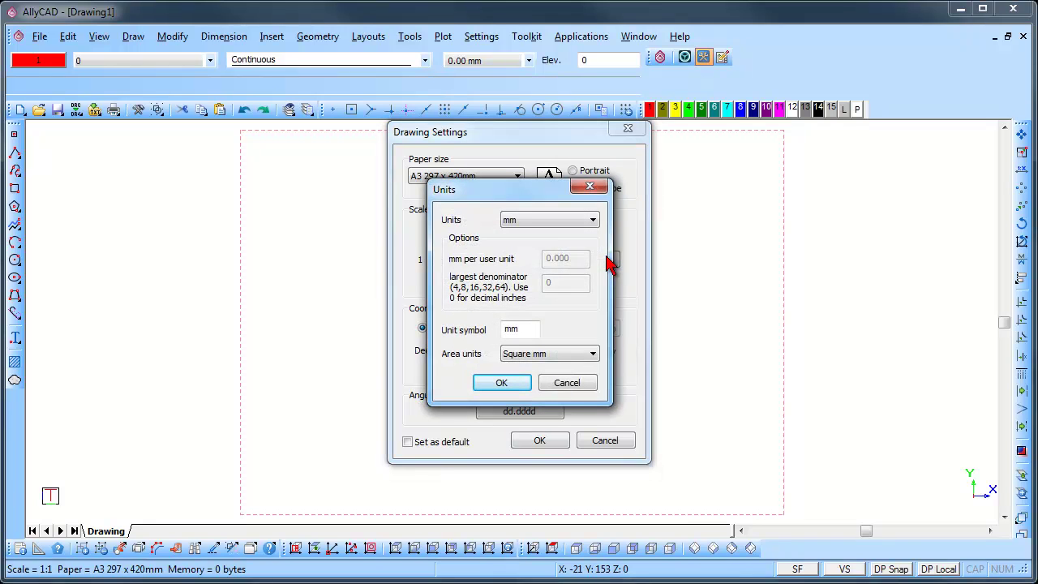
pyautogui.click(581, 222)
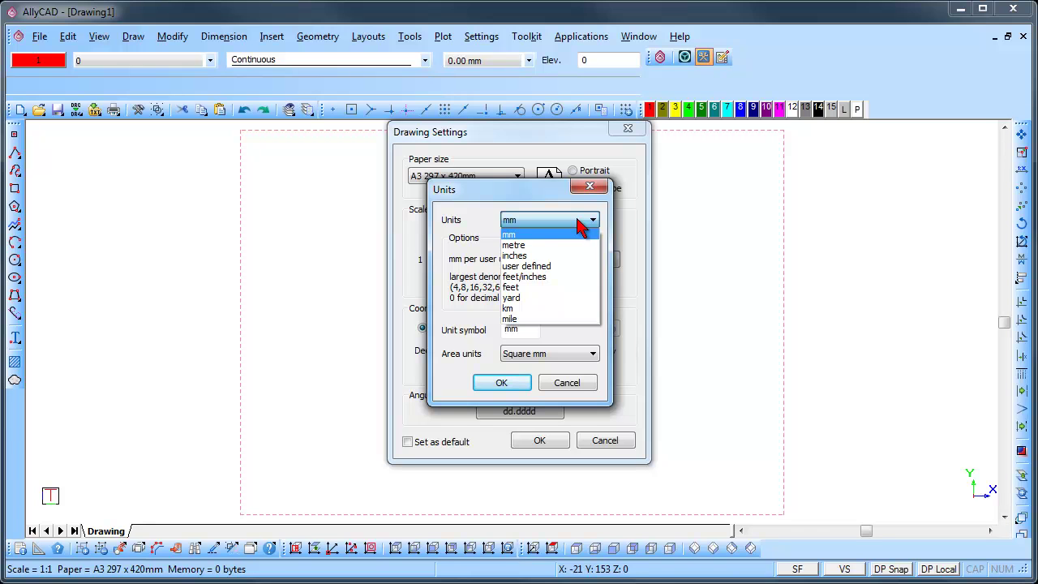
pyautogui.click(581, 226)
pyautogui.click(593, 355)
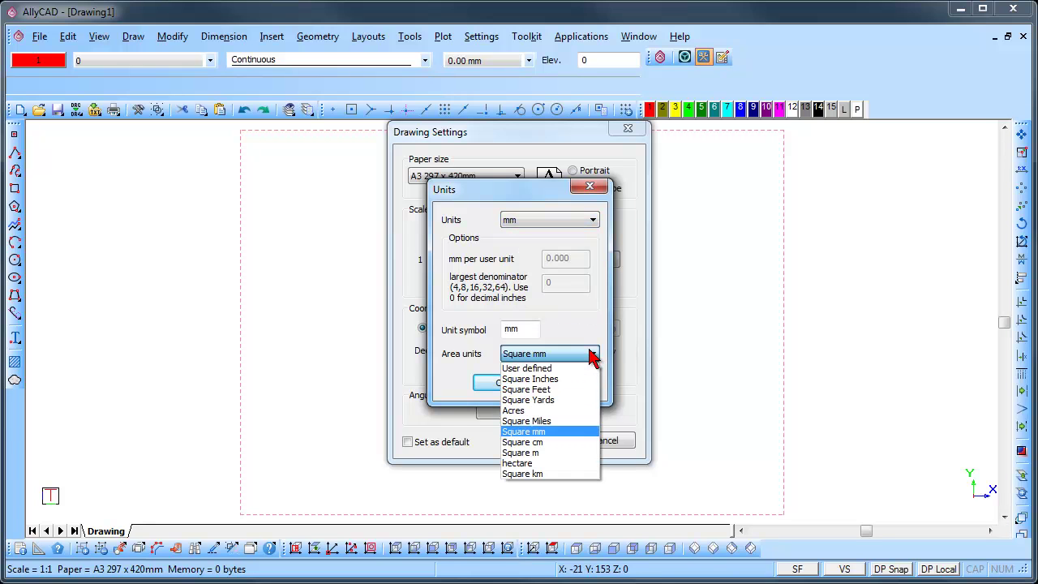
pyautogui.click(591, 355)
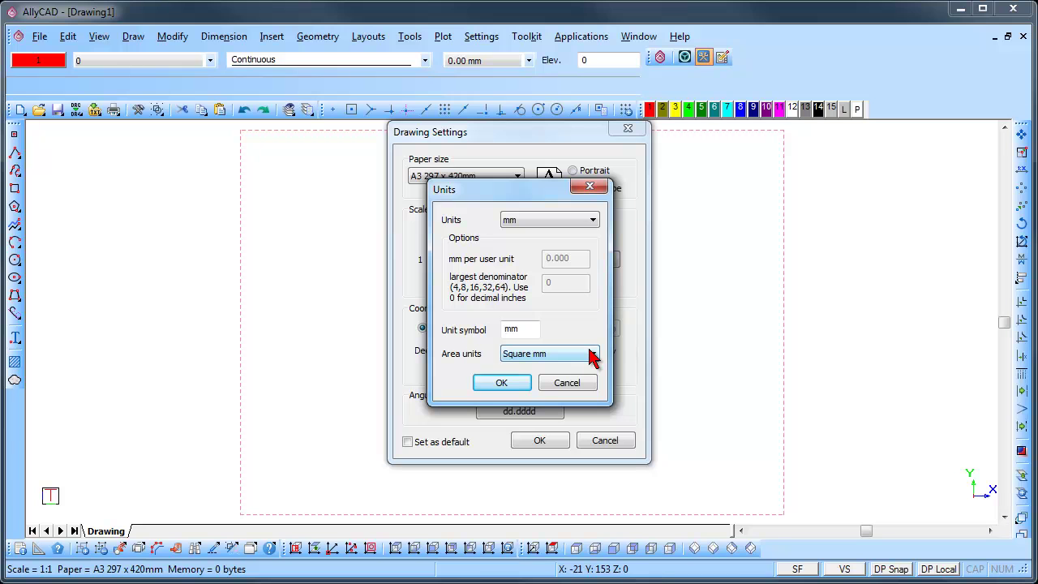
pyautogui.click(502, 383)
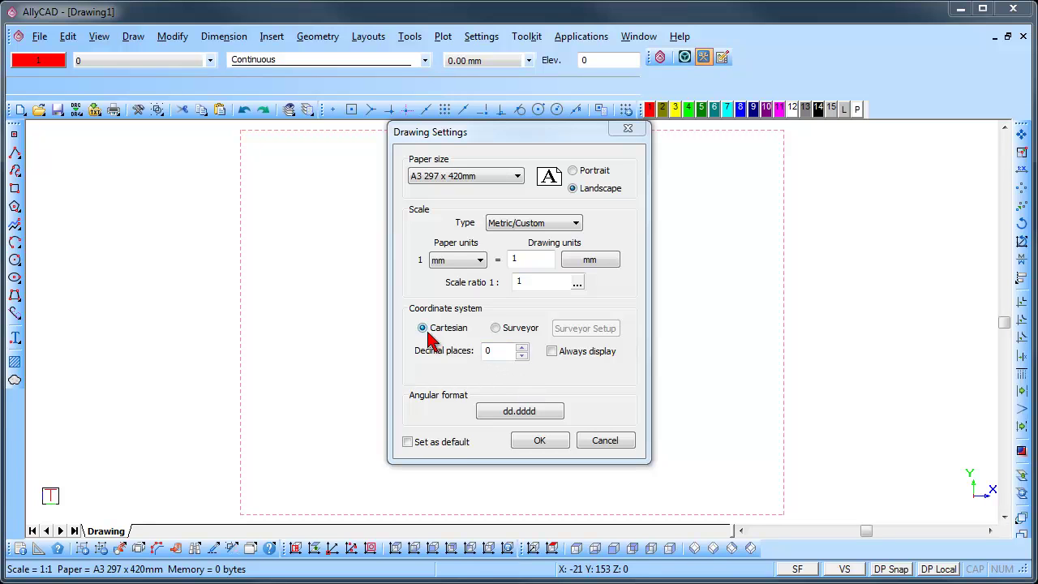
# - Set the coordinate system to Surveyor with Easting, northing order and Southern hemisphere
pyautogui.click(495, 328)
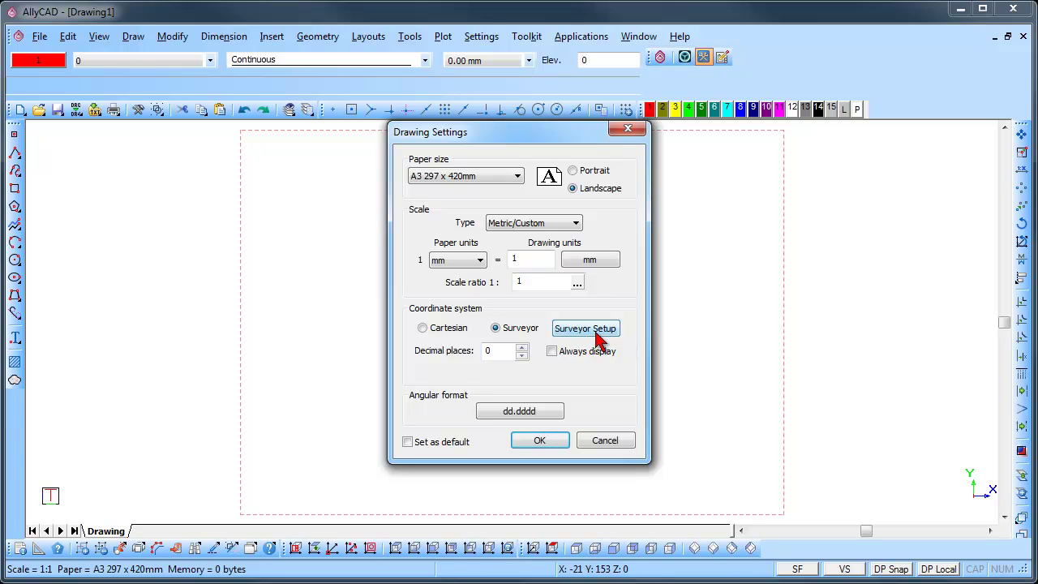
pyautogui.click(597, 334)
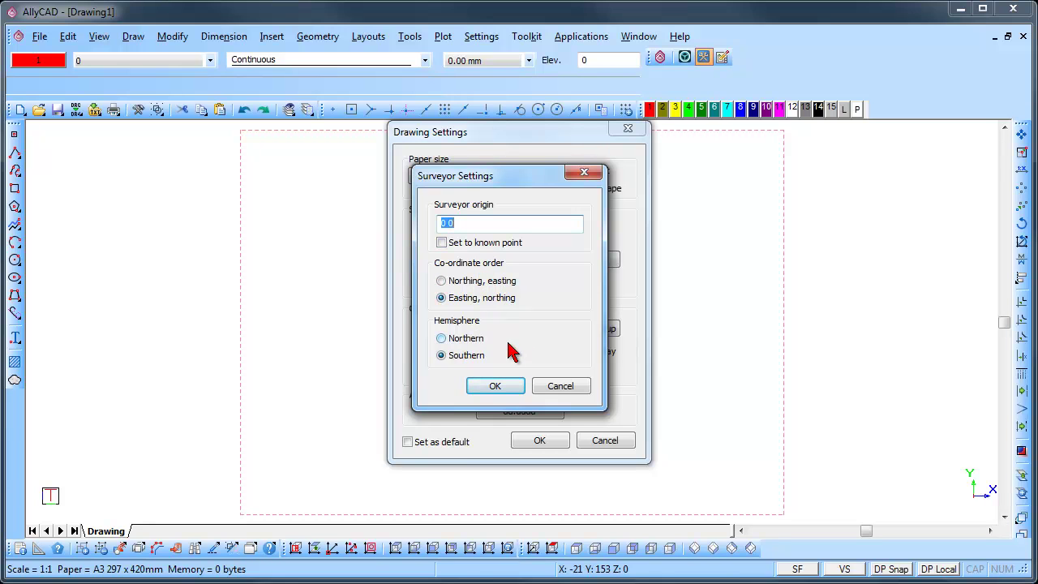
pyautogui.click(517, 391)
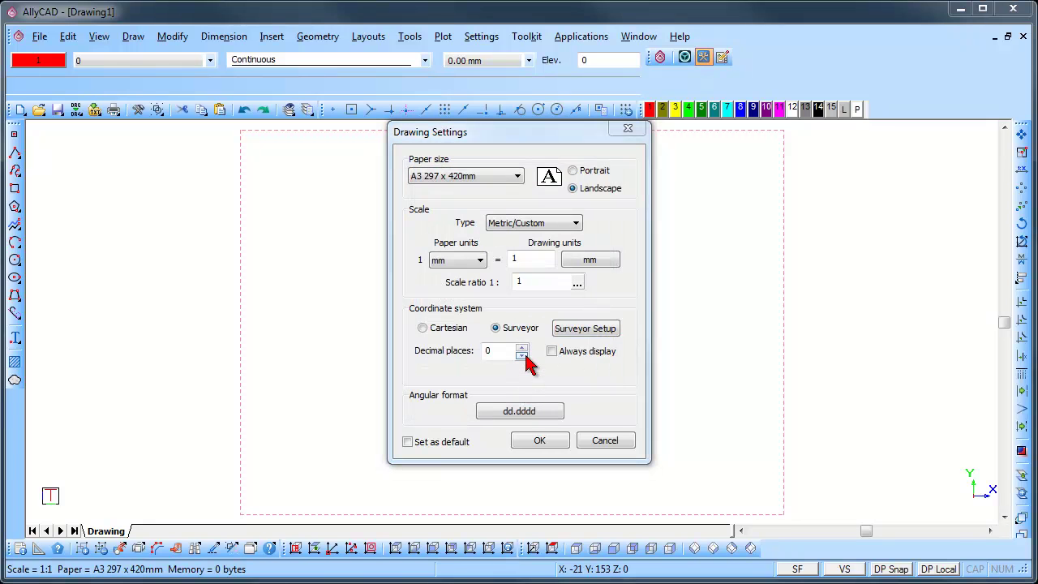
# - Raise the coordinate decimal places from 0 to 3
pyautogui.click(522, 347)
pyautogui.click(522, 347)
pyautogui.click(522, 347)
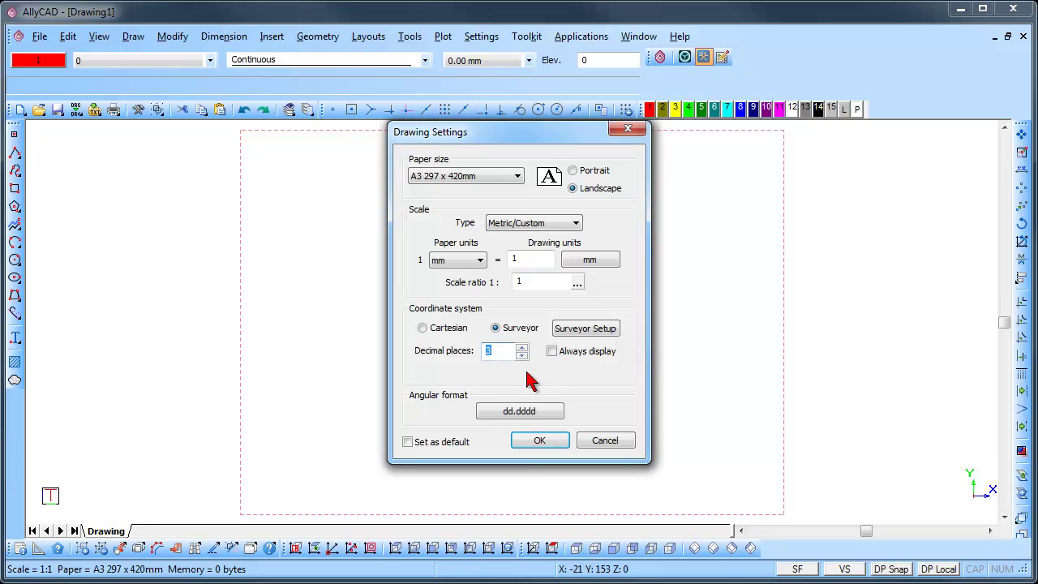
# - Set the angular format to dd.dddd with 3 decimals, then return to Cartesian coordinates
pyautogui.click(534, 411)
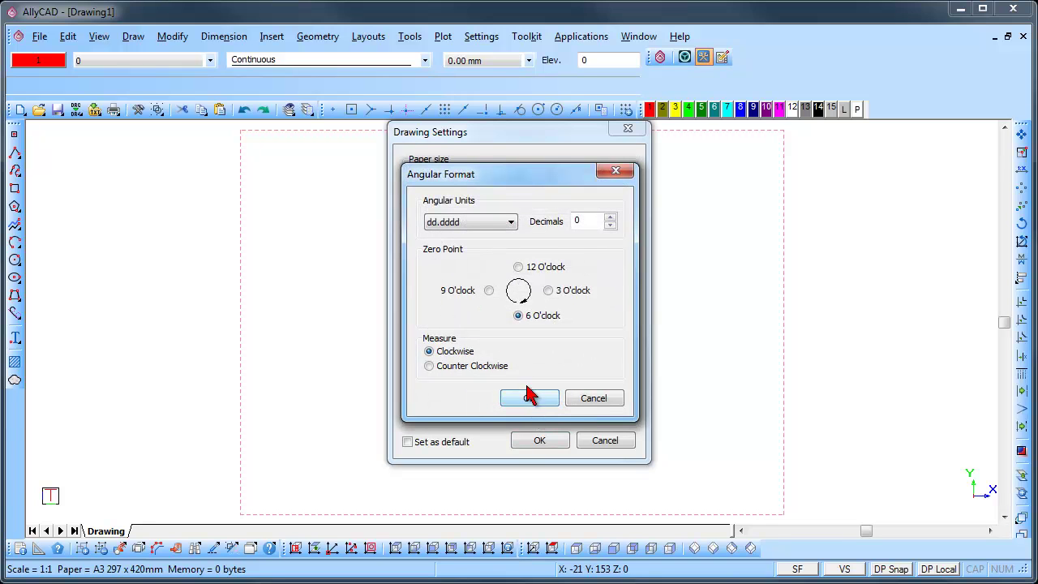
pyautogui.click(502, 227)
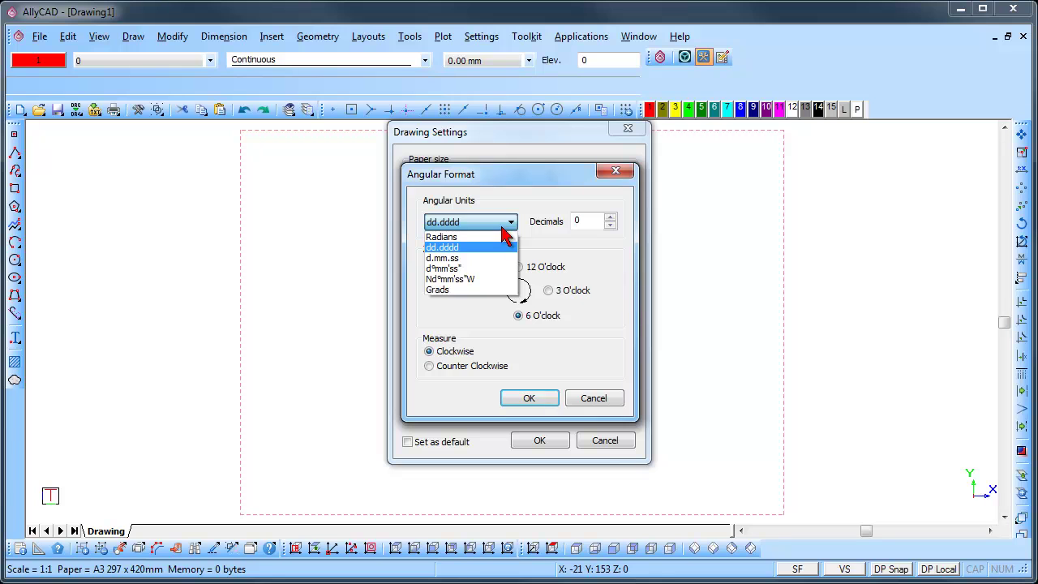
pyautogui.click(503, 228)
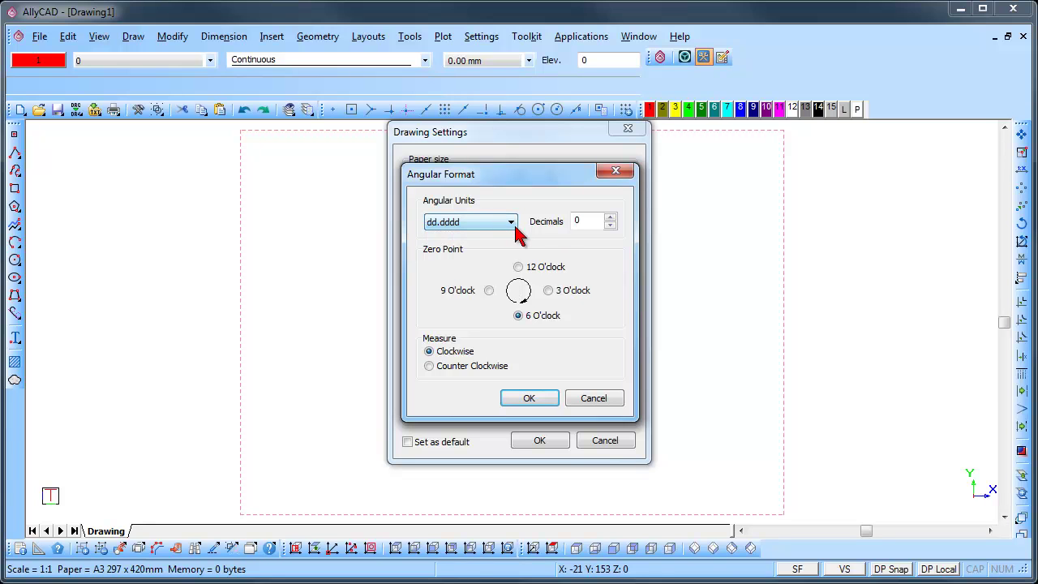
pyautogui.click(610, 218)
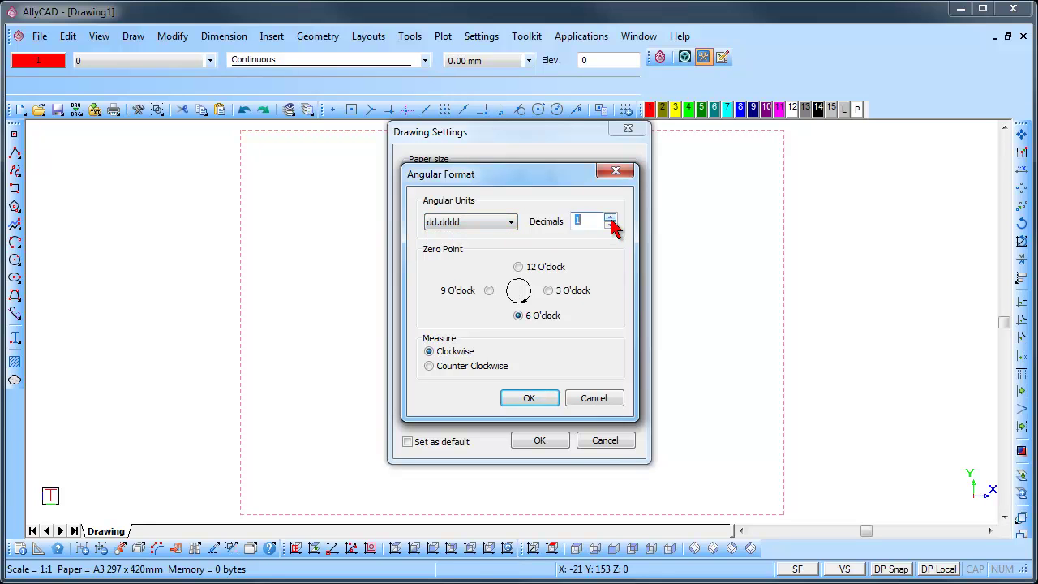
pyautogui.click(610, 218)
pyautogui.click(610, 218)
pyautogui.click(527, 399)
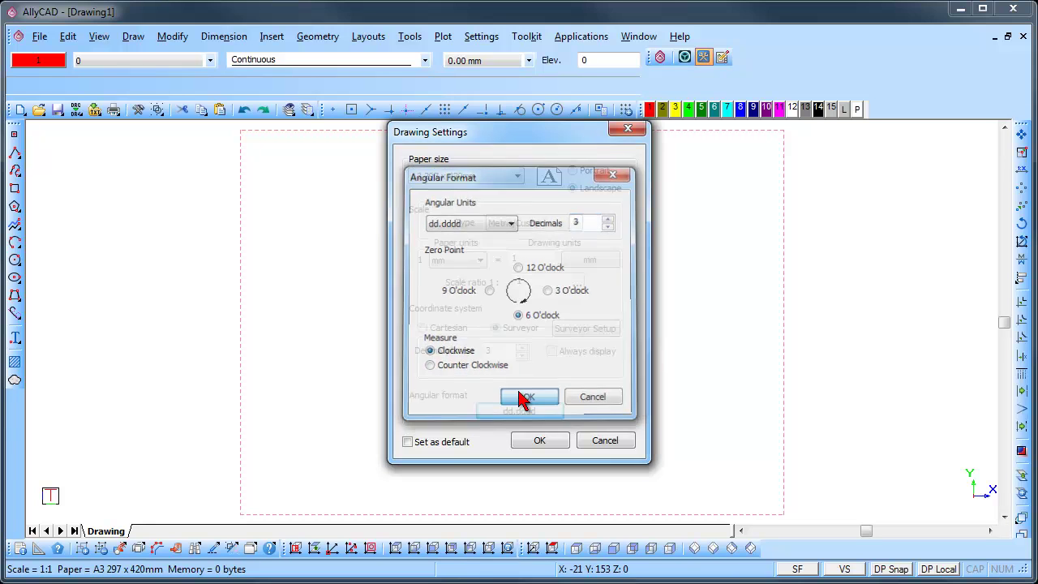
pyautogui.click(441, 331)
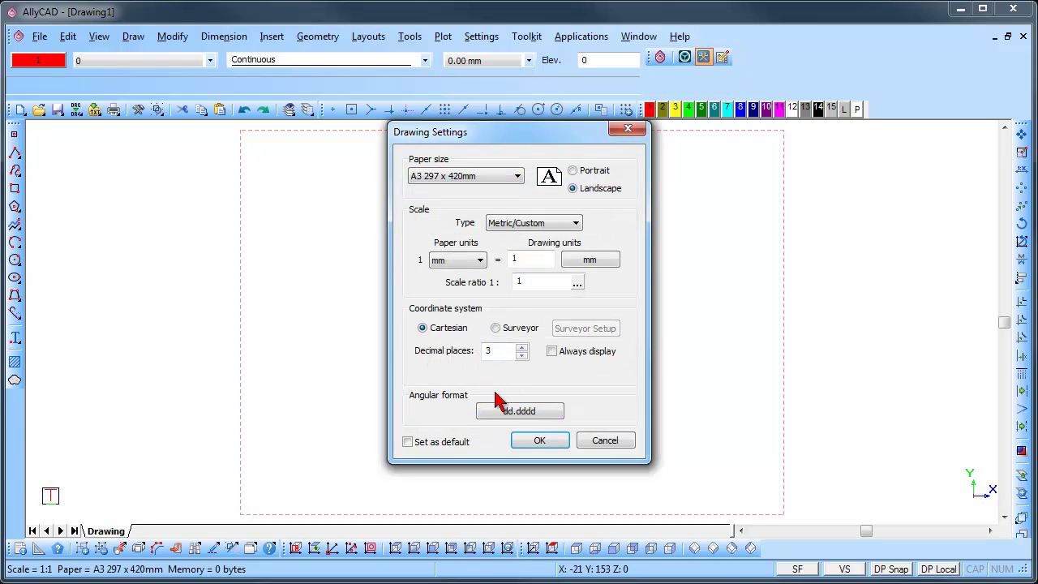
# - Set angles to measure Counter Clockwise from a 3 O'clock zero point
pyautogui.click(507, 412)
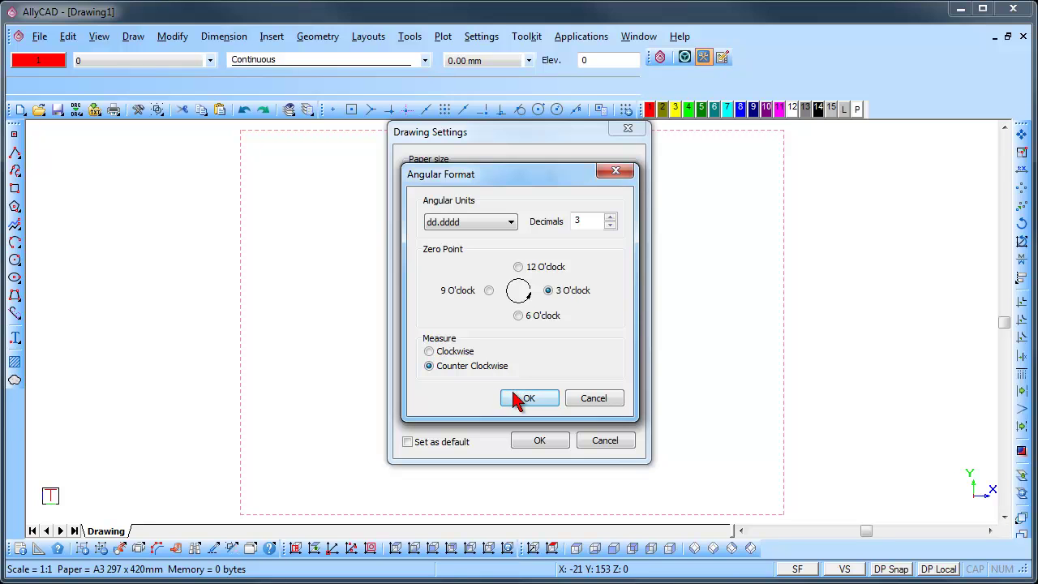
pyautogui.click(516, 398)
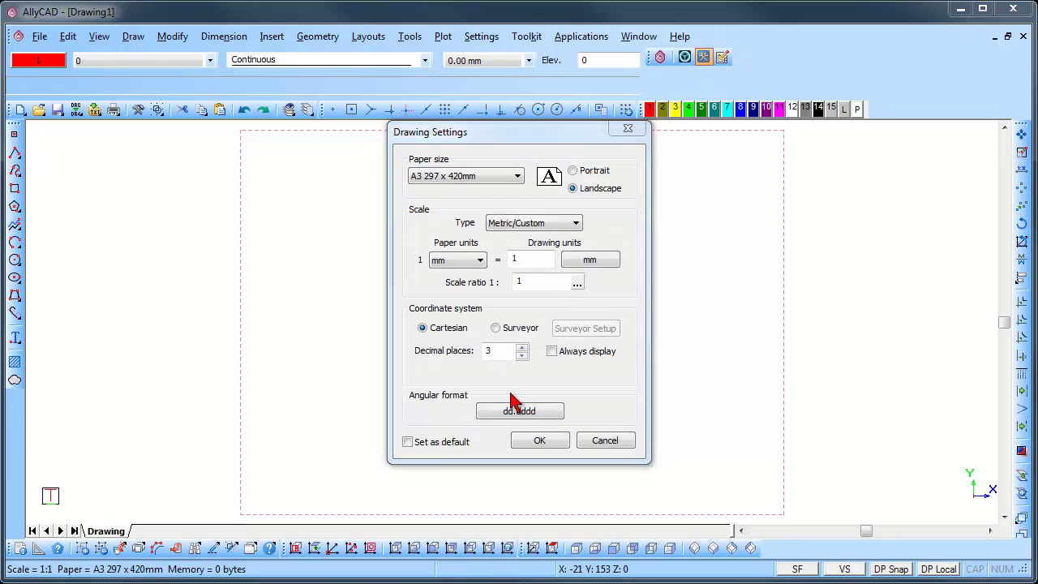
# - Tick Set as default, apply the settings, and confirm updating dimension styles to 3 decimals
pyautogui.click(409, 442)
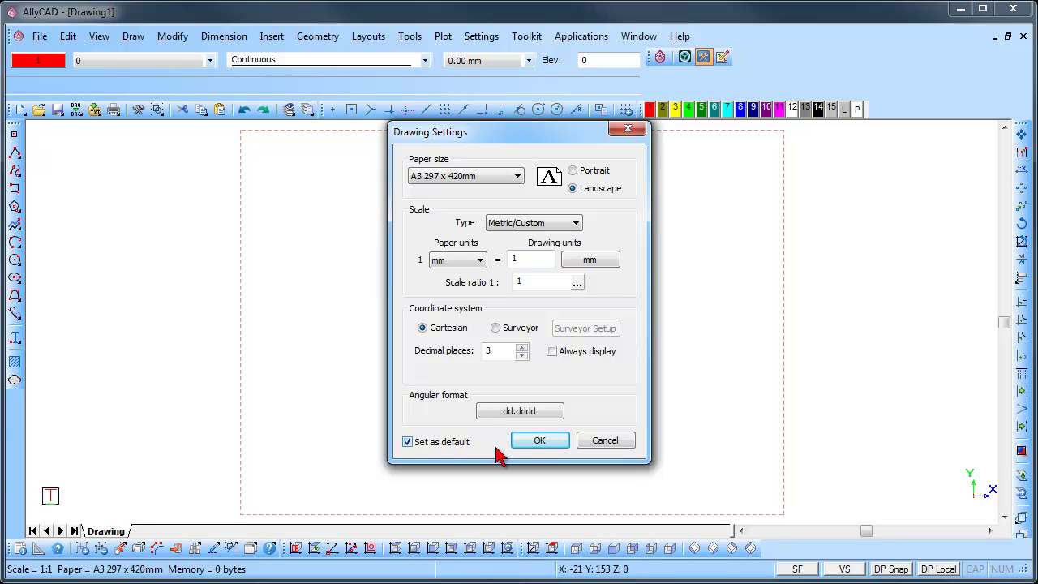
pyautogui.click(539, 443)
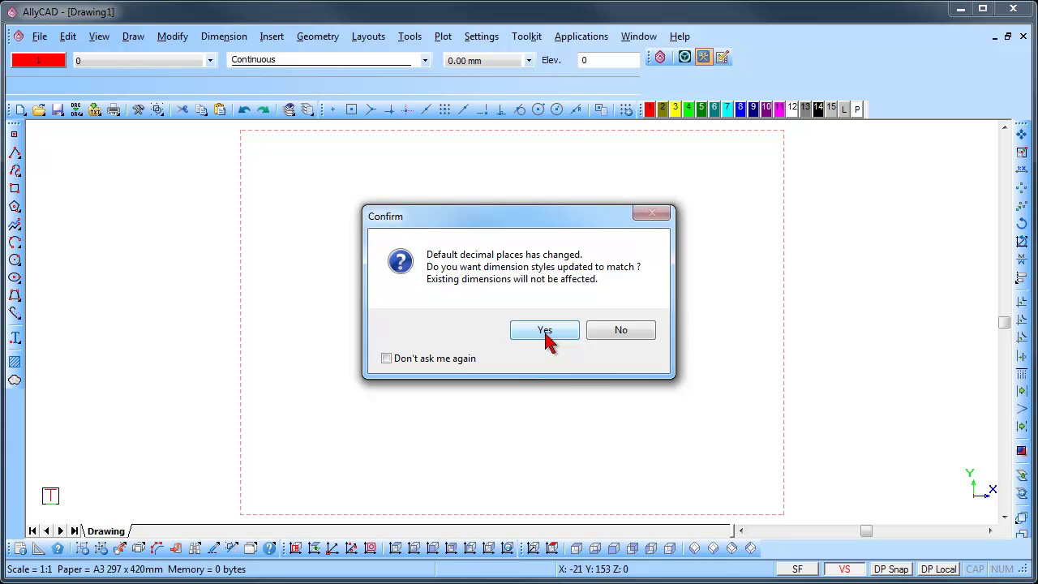
pyautogui.click(545, 333)
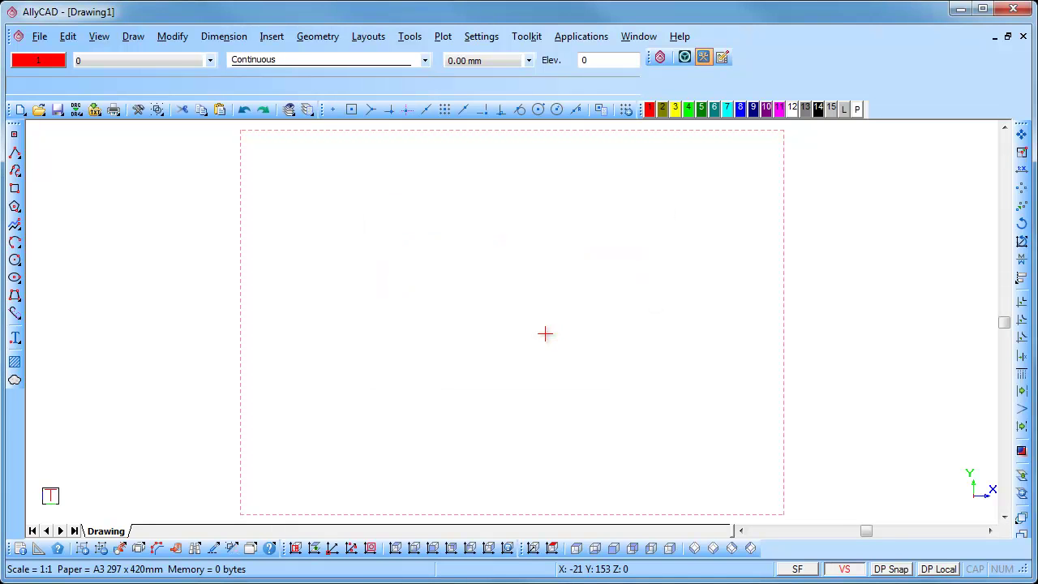